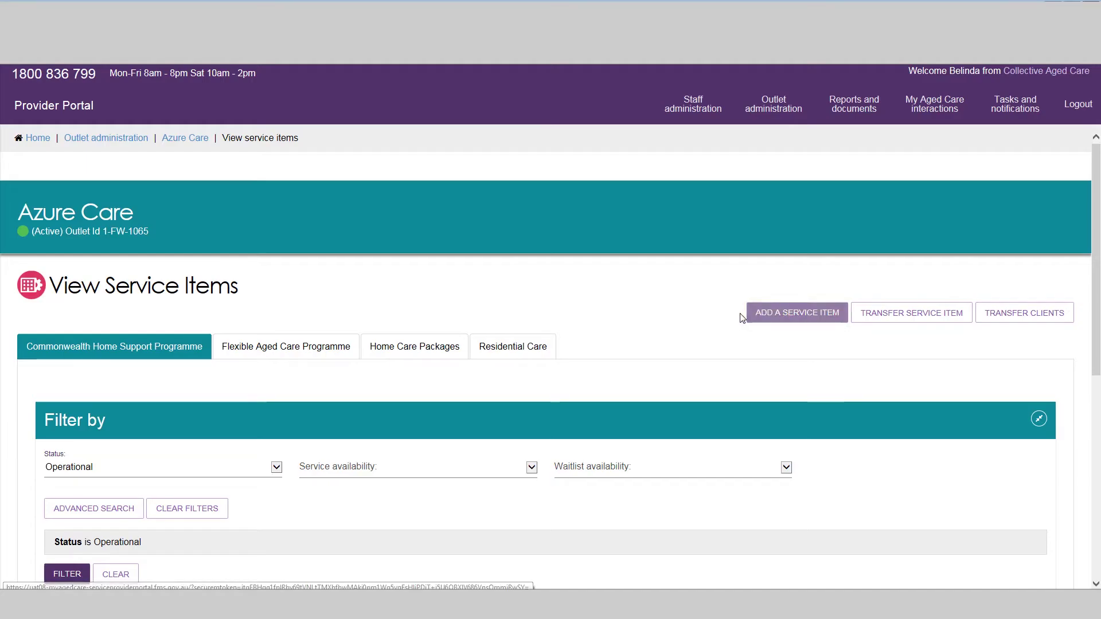
Start a new Commonwealth Home Support Programme service item marked as funded
{"action": "left_click", "coordinate": [742, 315]}
{"action": "left_click", "coordinate": [536, 259]}
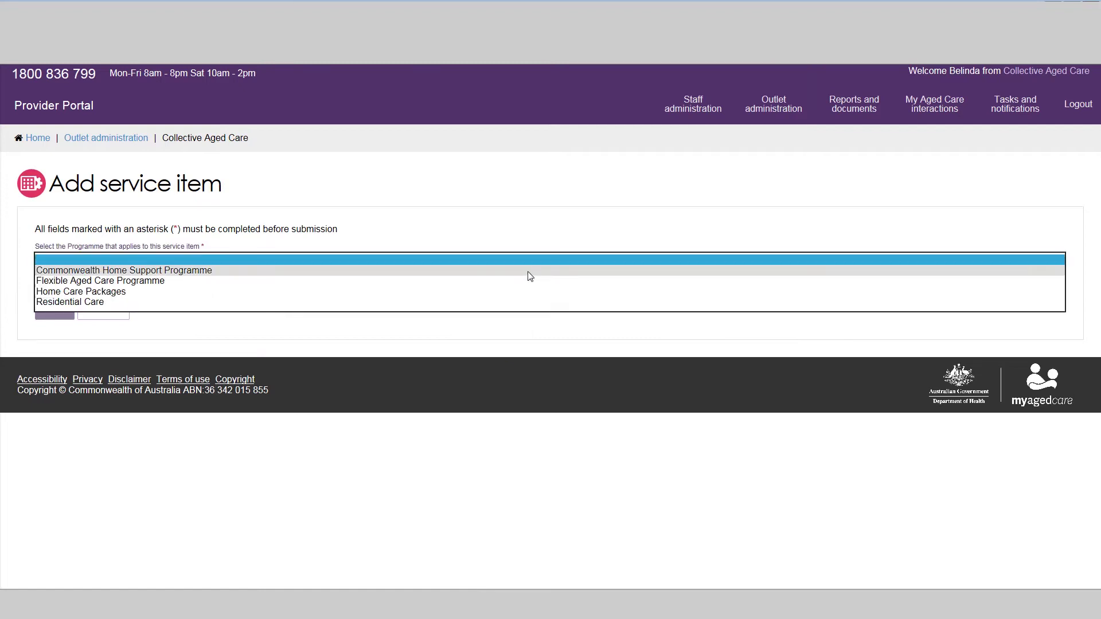
{"action": "left_click", "coordinate": [528, 271]}
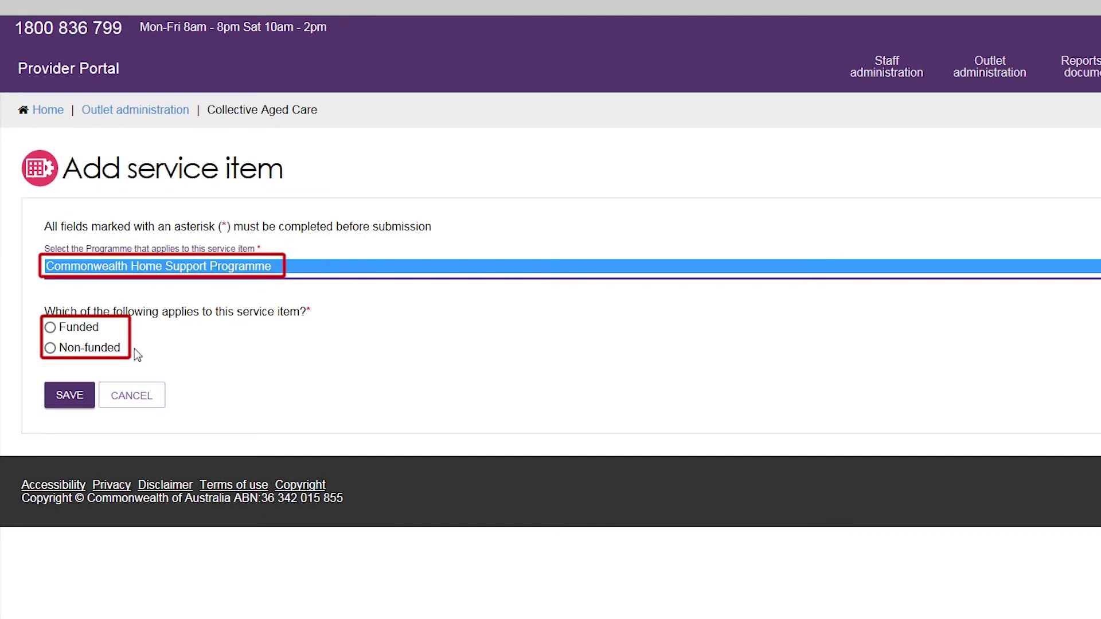
{"action": "left_click", "coordinate": [51, 332]}
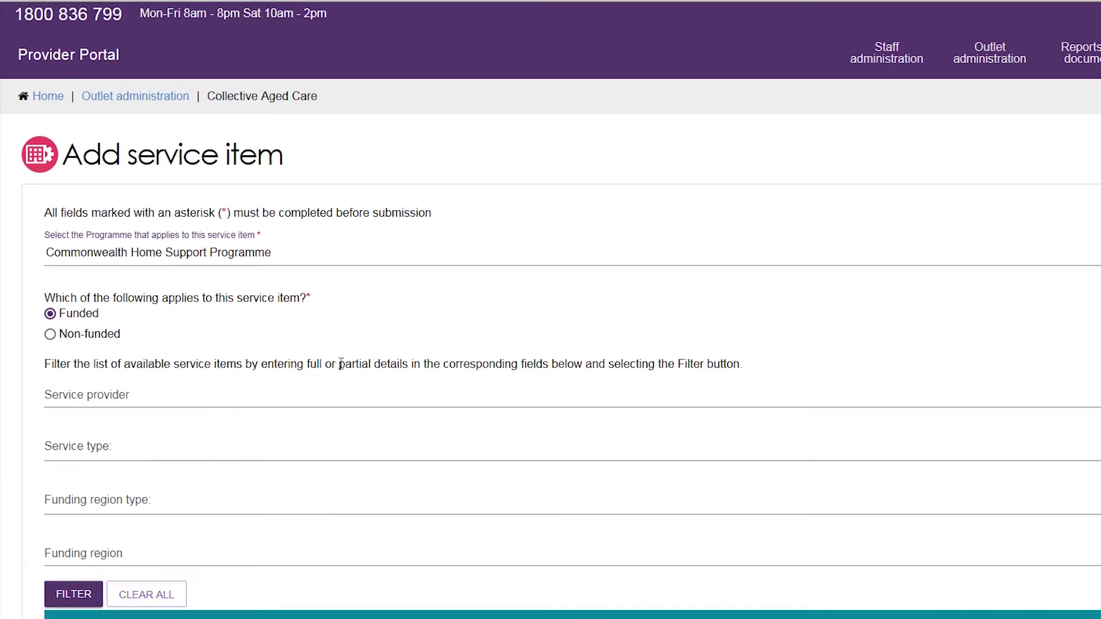
Filter by Allied Health and Therapy Services and select the Herald Care Aged care services item
{"action": "scroll", "coordinate": [340, 326], "scroll_direction": "down", "scroll_amount": 3}
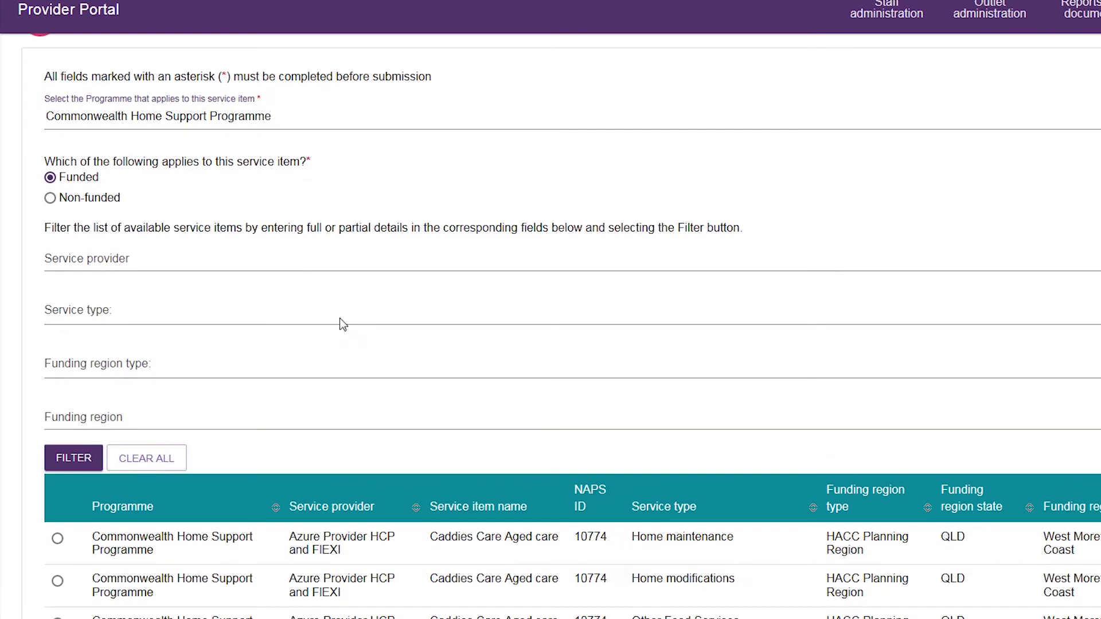
{"action": "left_click", "coordinate": [370, 229]}
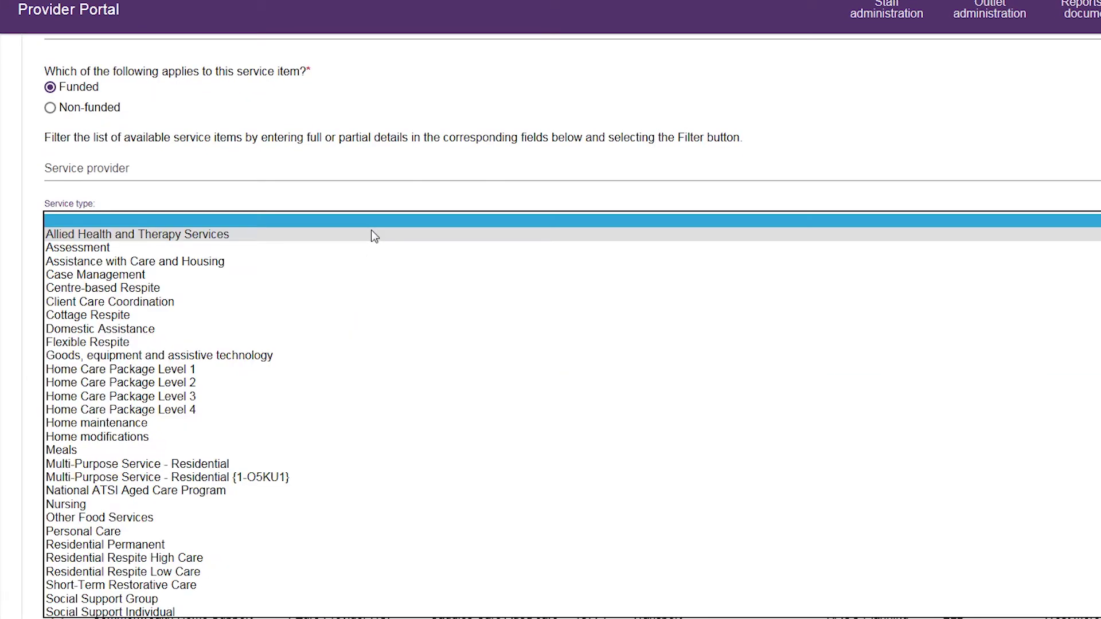
{"action": "left_click", "coordinate": [371, 232]}
{"action": "left_click", "coordinate": [72, 370]}
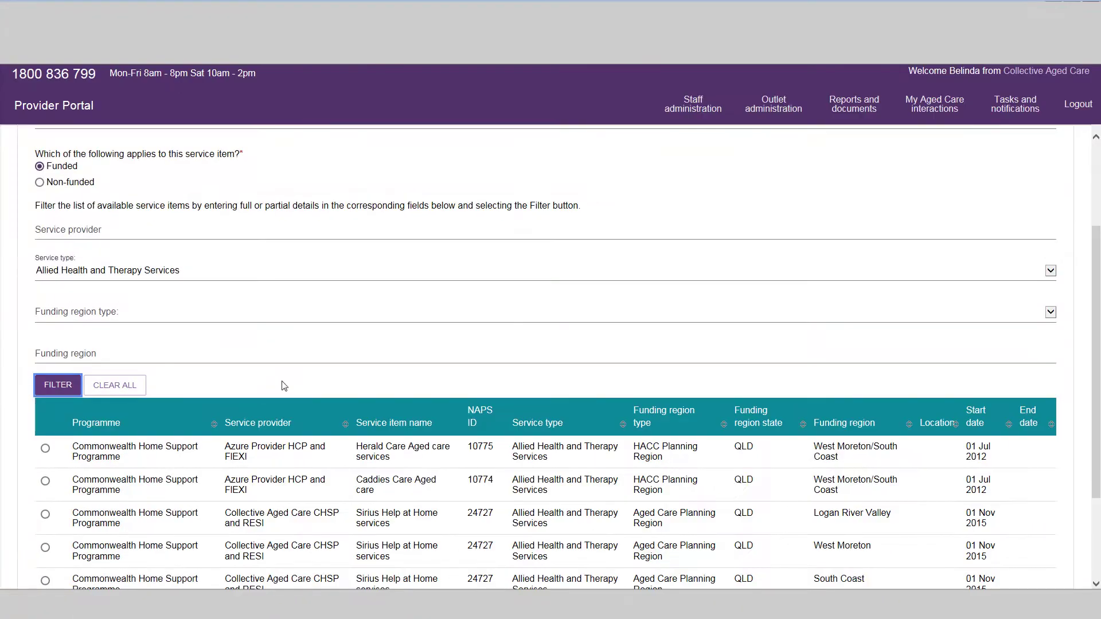
{"action": "scroll", "coordinate": [358, 380], "scroll_direction": "down", "scroll_amount": 3}
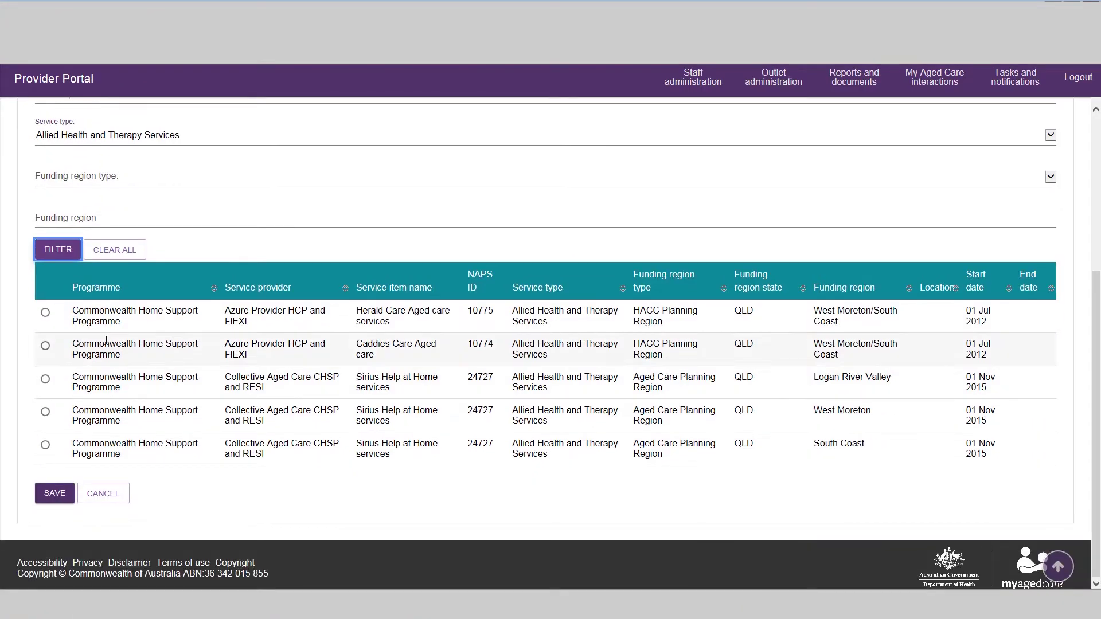
{"action": "left_click", "coordinate": [46, 313]}
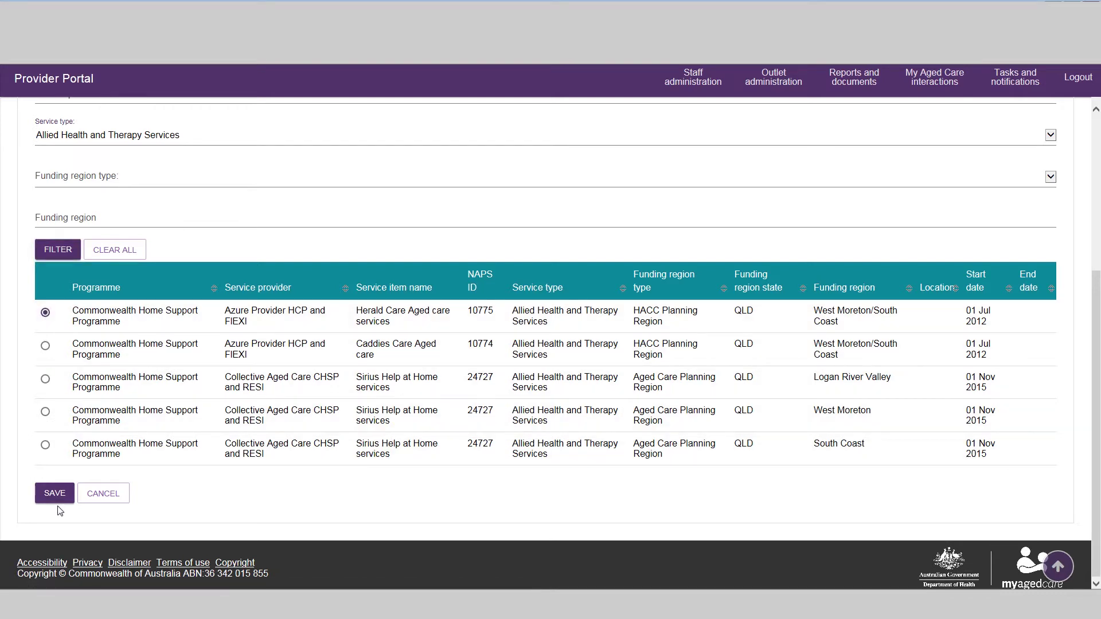
{"action": "scroll", "coordinate": [60, 510], "scroll_direction": "up", "scroll_amount": 10}
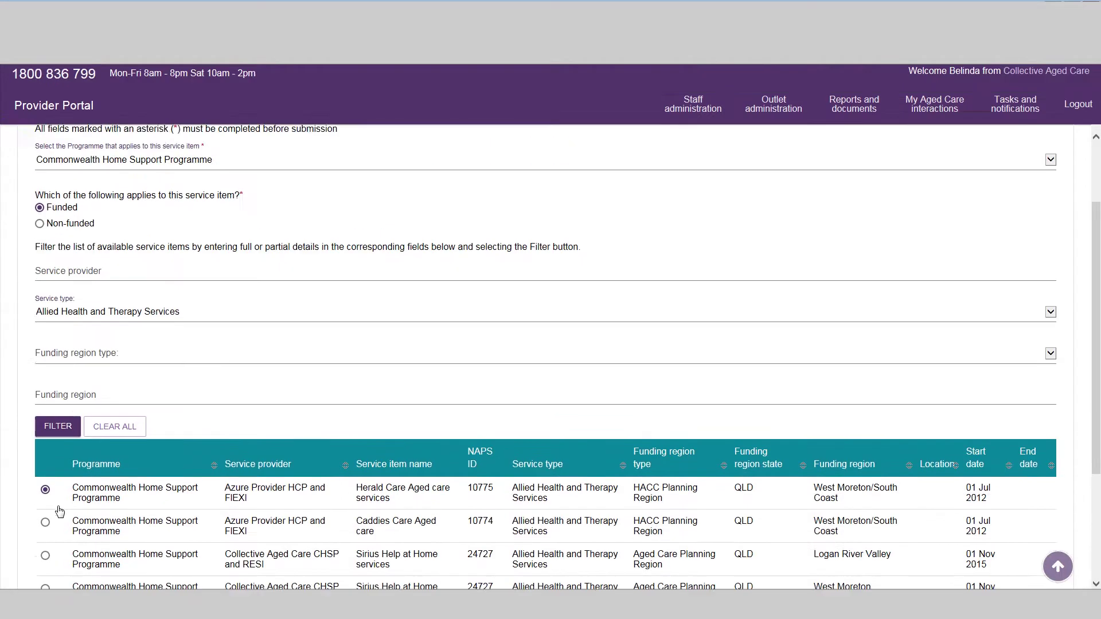
Make the item non-funded Allied Health and Therapy Services starting 09/02/2018, then save
{"action": "left_click", "coordinate": [46, 301]}
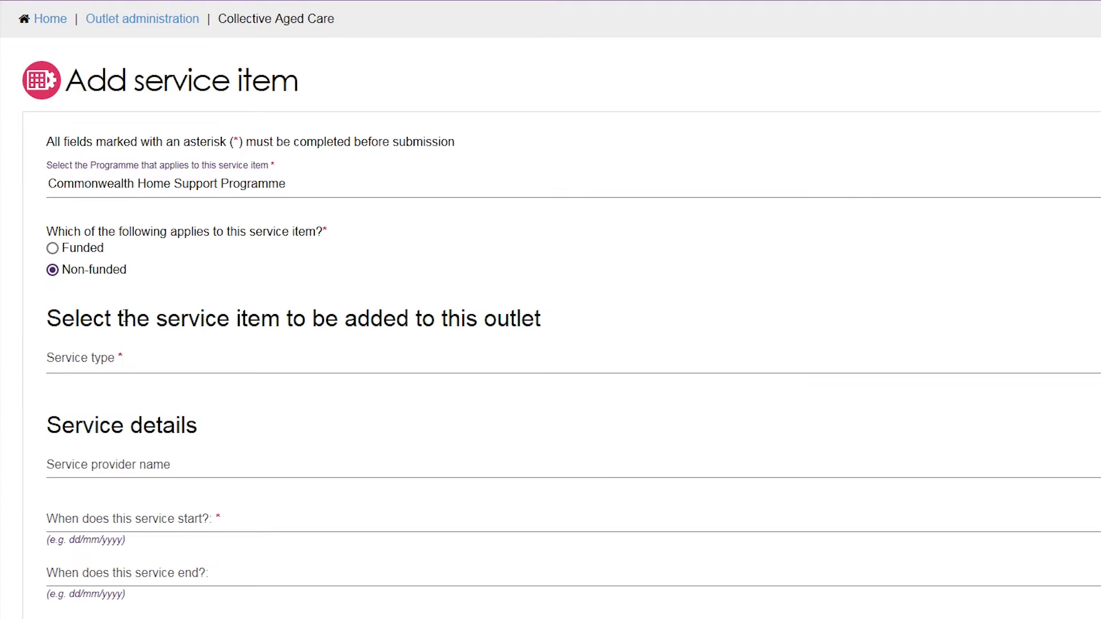
{"action": "left_click", "coordinate": [148, 357]}
{"action": "left_click", "coordinate": [201, 329]}
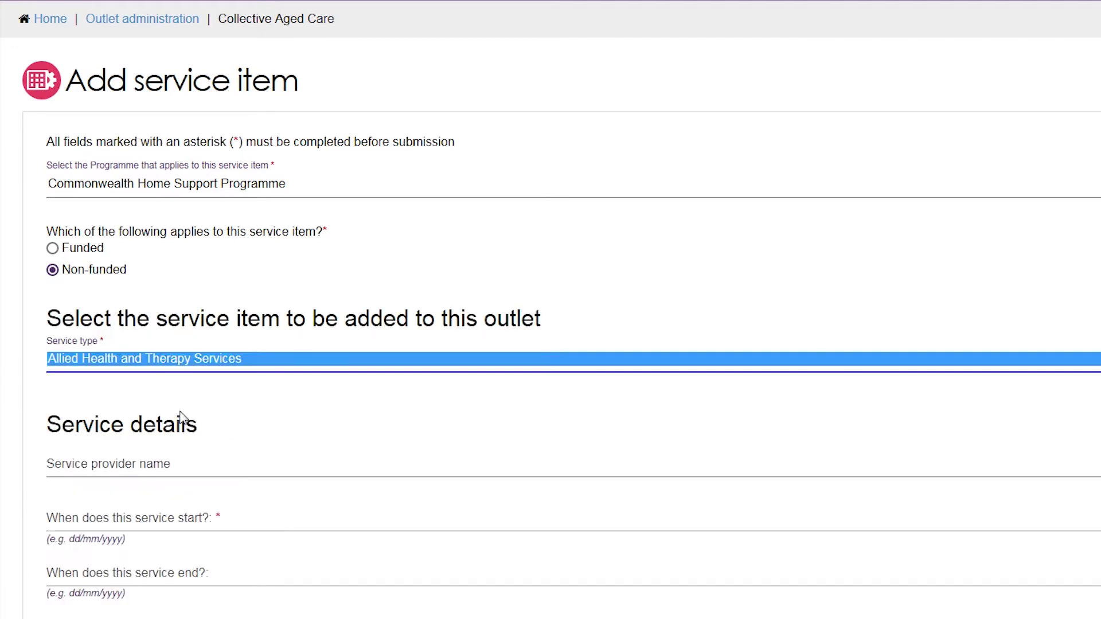
{"action": "left_click", "coordinate": [203, 514]}
{"action": "type", "text": "09/02"}
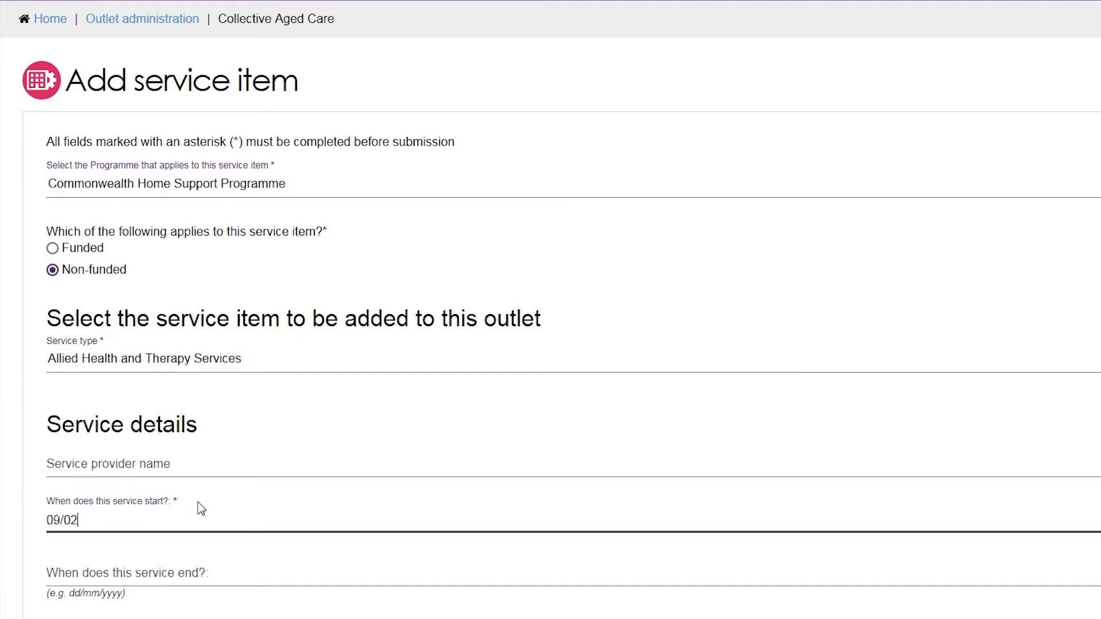
{"action": "type", "text": "/2018"}
{"action": "left_click", "coordinate": [256, 549]}
{"action": "scroll", "coordinate": [256, 551], "scroll_direction": "down", "scroll_amount": 2}
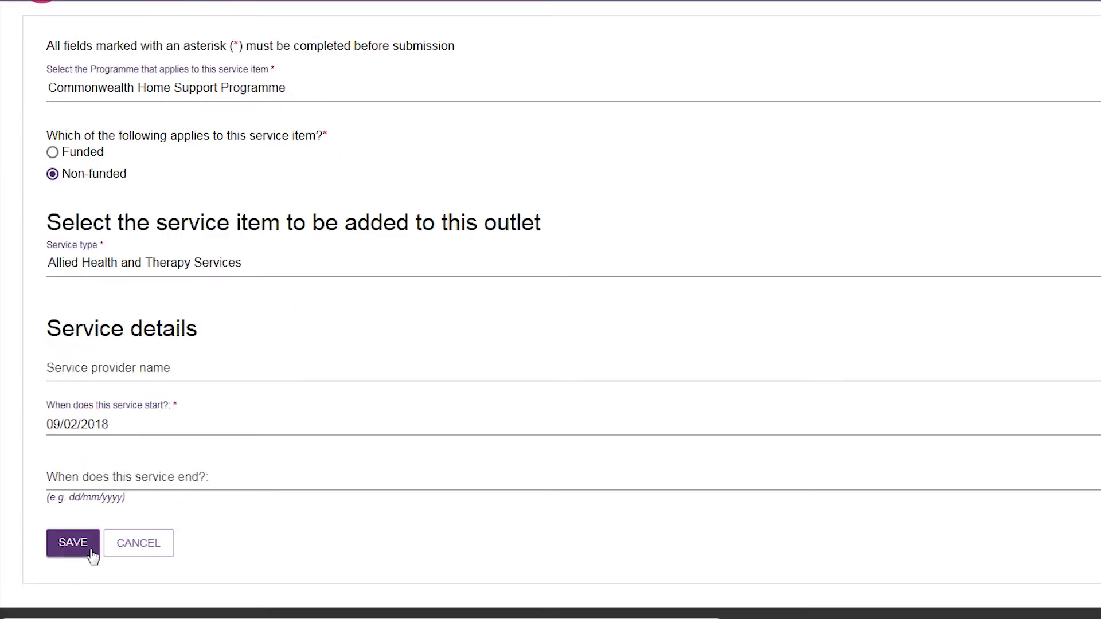
{"action": "left_click", "coordinate": [73, 543]}
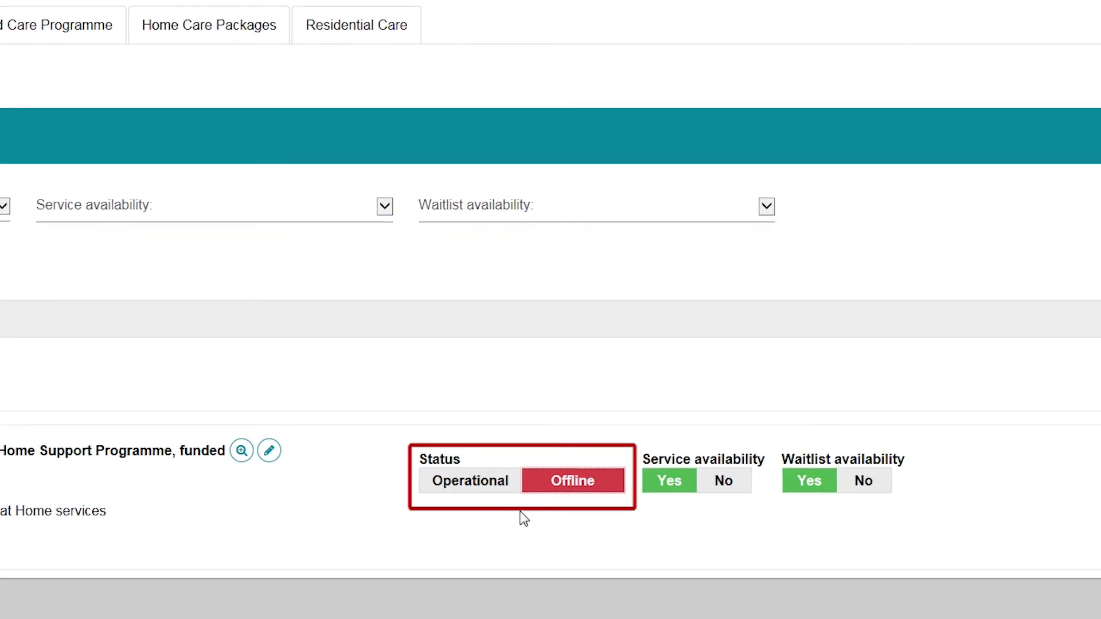
Switch the Logan River Valley Allied Health item's status to Operational
{"action": "left_click", "coordinate": [495, 488]}
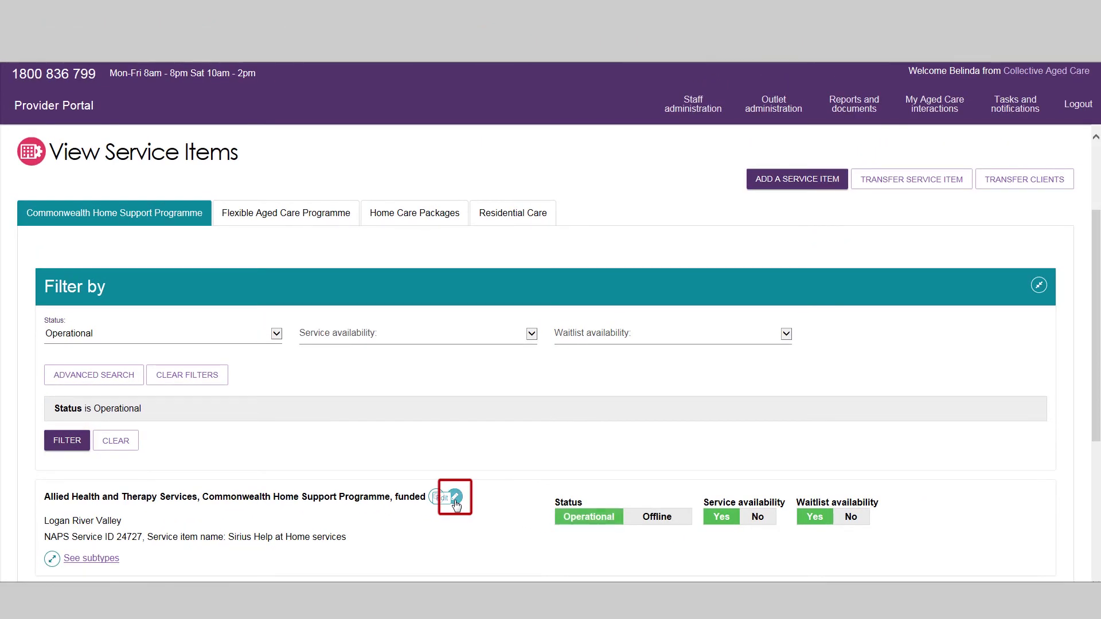
Edit the Sirius Help at Home item's service delivery area and scroll to its suburb list
{"action": "left_click", "coordinate": [455, 498]}
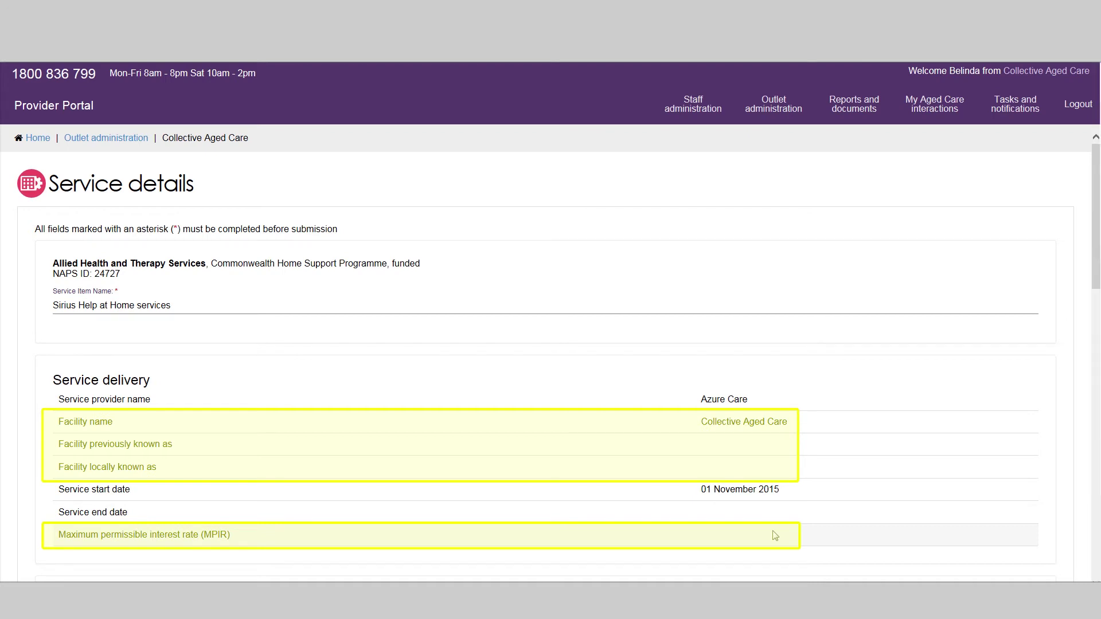
{"action": "scroll", "coordinate": [256, 427], "scroll_direction": "down", "scroll_amount": 5}
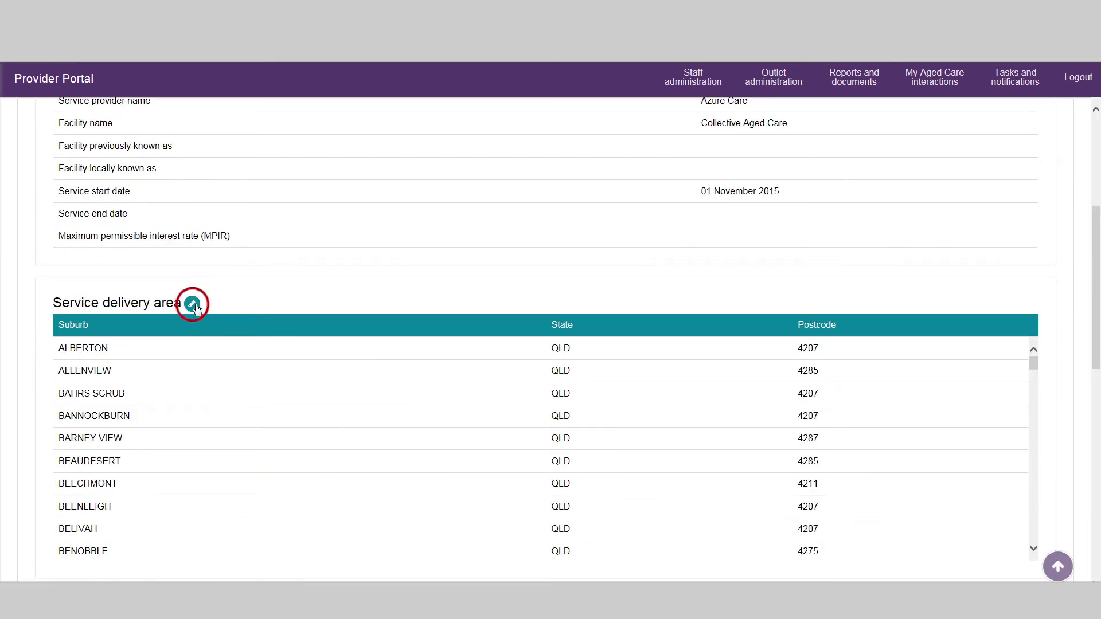
{"action": "left_click", "coordinate": [193, 305]}
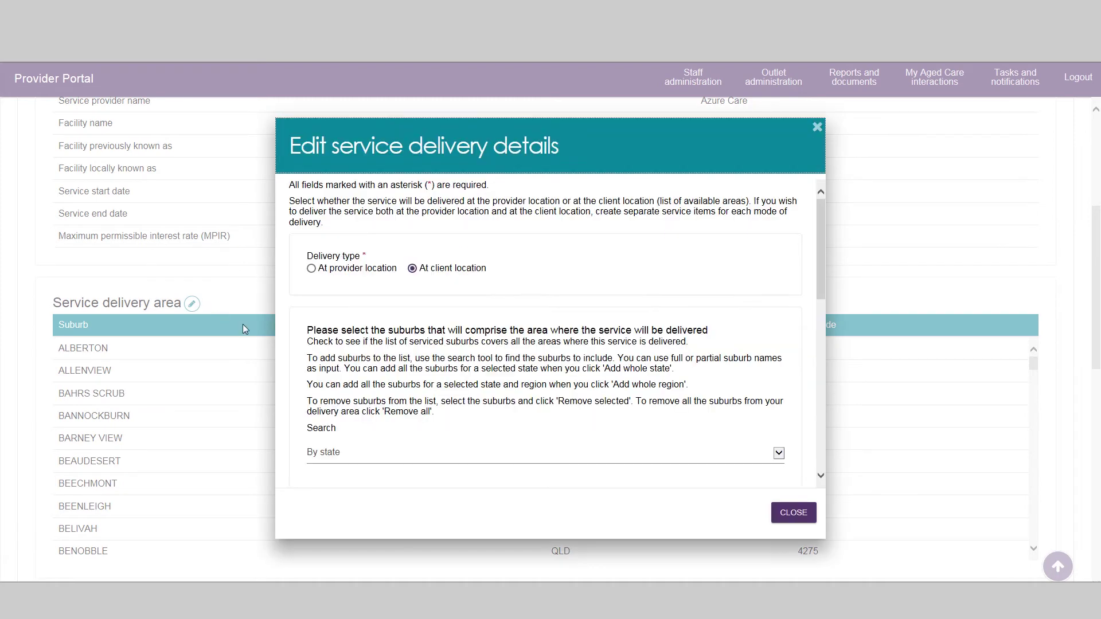
{"action": "scroll", "coordinate": [805, 422], "scroll_direction": "down", "scroll_amount": 3}
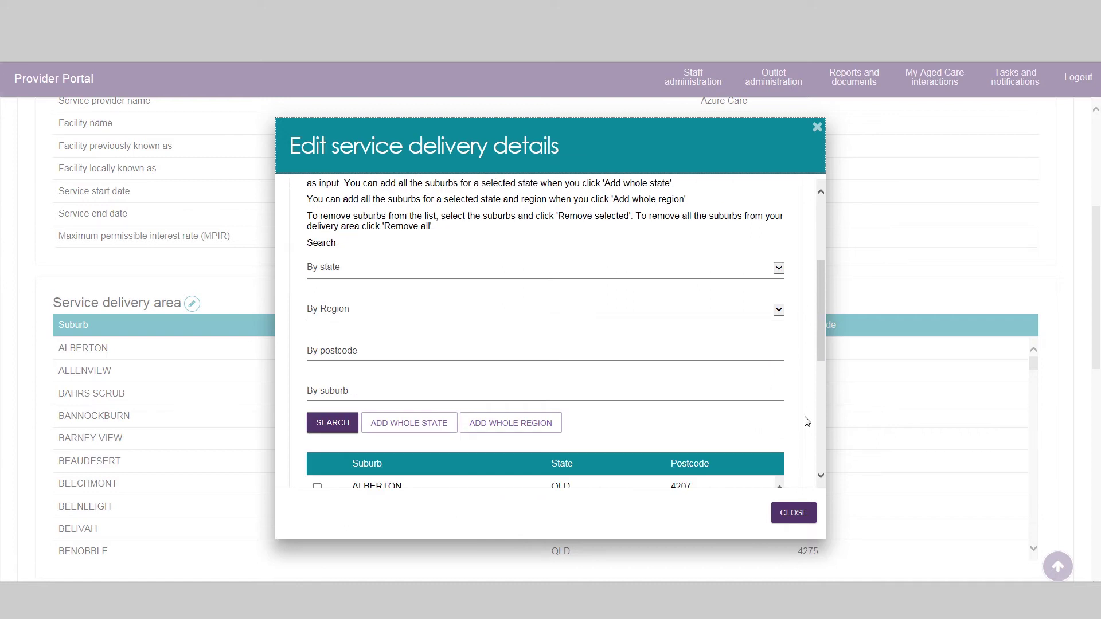
{"action": "scroll", "coordinate": [805, 422], "scroll_direction": "down", "scroll_amount": 2}
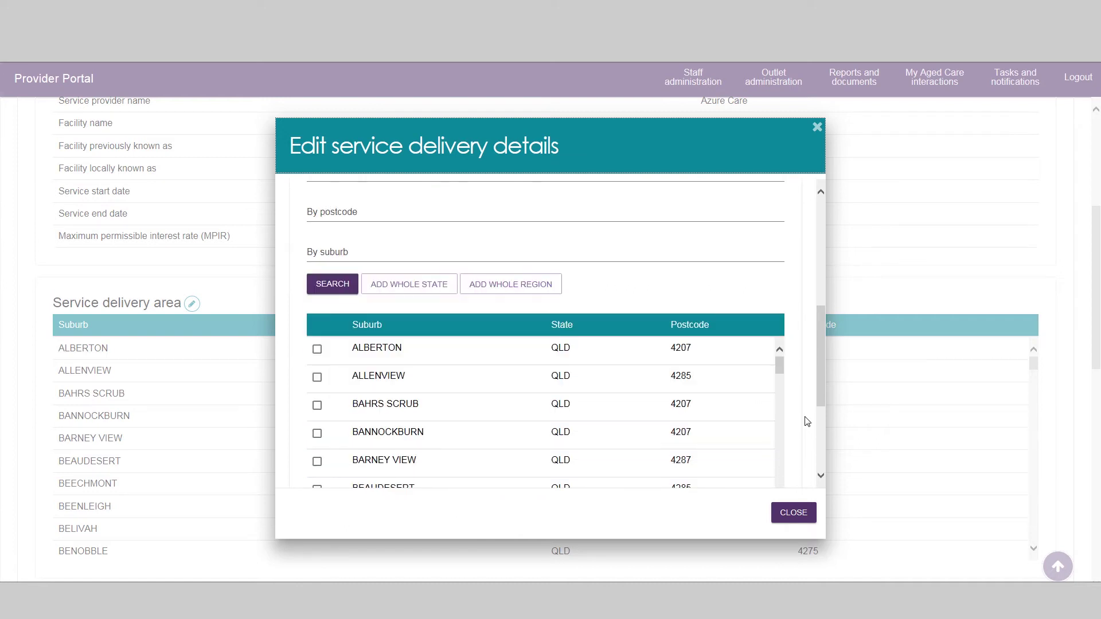
Close the delivery area editor and mark the service for Aboriginal/Torres Strait Islander, LGBTI and CALD people
{"action": "left_click", "coordinate": [794, 513]}
{"action": "scroll", "coordinate": [794, 512], "scroll_direction": "down", "scroll_amount": 5}
{"action": "left_click", "coordinate": [57, 298]}
{"action": "left_click", "coordinate": [543, 299]}
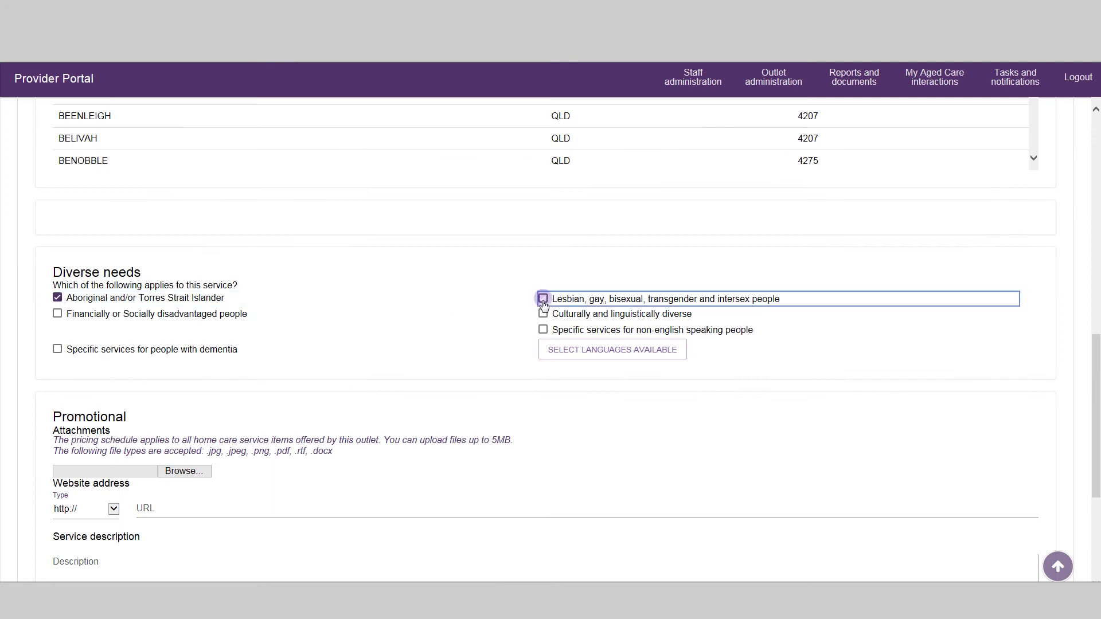
{"action": "left_click", "coordinate": [542, 314]}
Save Mandarin, Chinese and German as the supported languages
{"action": "left_click", "coordinate": [560, 350]}
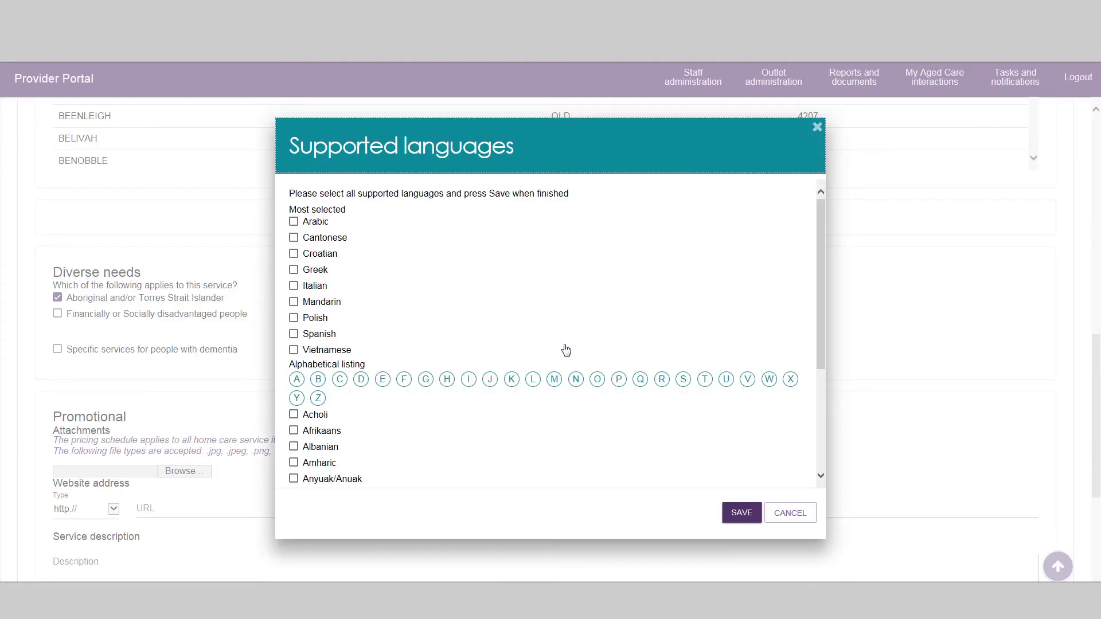
{"action": "left_click", "coordinate": [294, 302]}
{"action": "left_click", "coordinate": [339, 379]}
{"action": "left_click", "coordinate": [294, 415]}
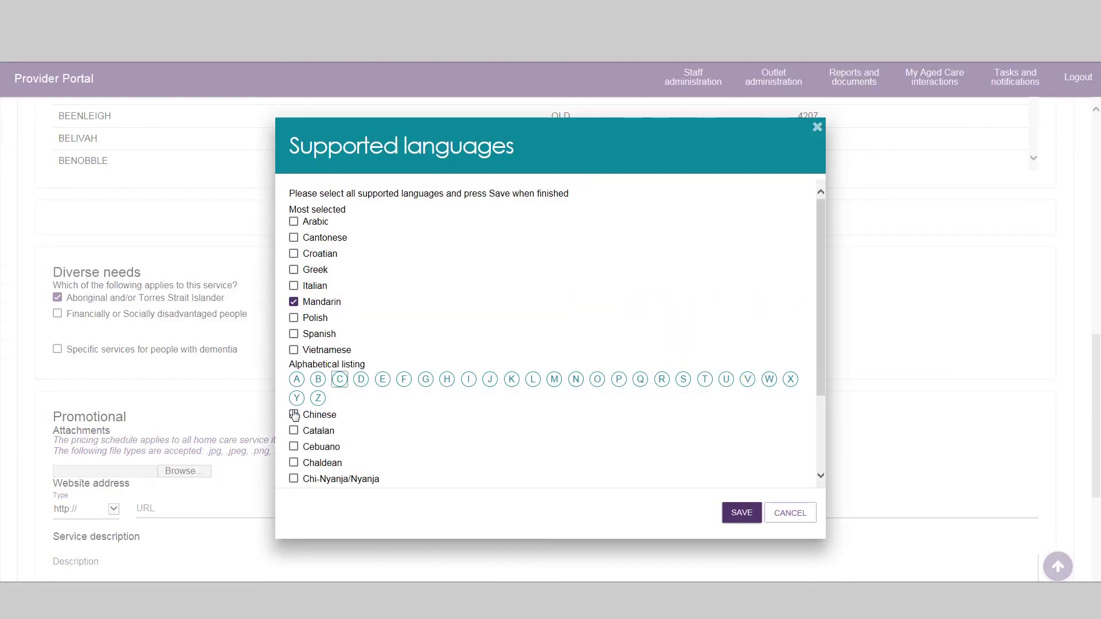
{"action": "left_click", "coordinate": [426, 380]}
{"action": "left_click", "coordinate": [293, 413]}
{"action": "left_click", "coordinate": [734, 513]}
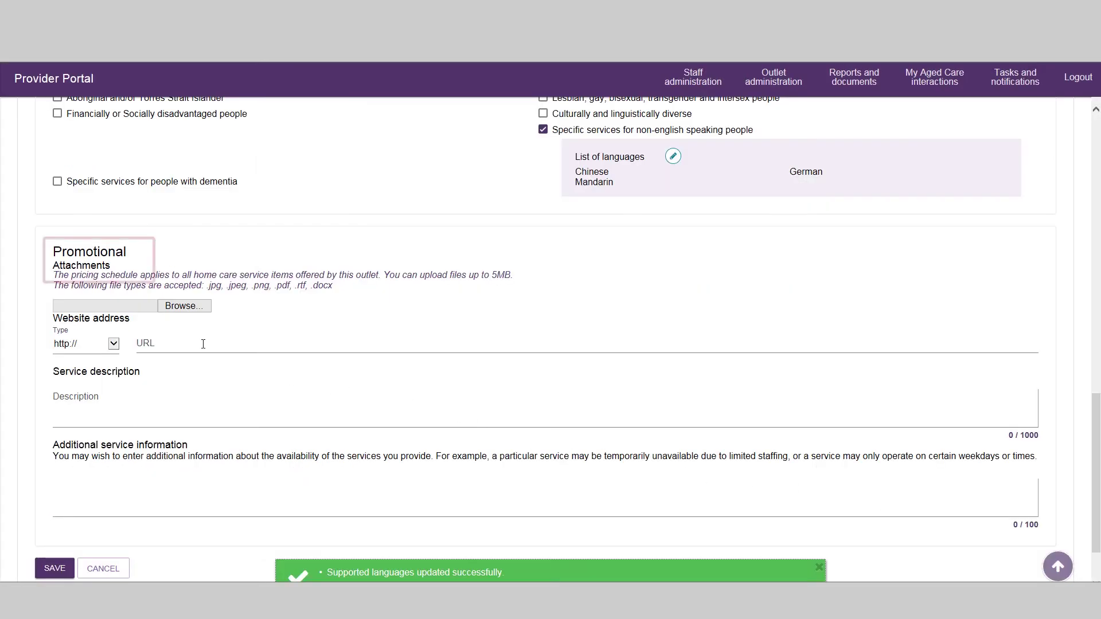
{"action": "left_click", "coordinate": [203, 344]}
{"action": "type", "text": "http"}
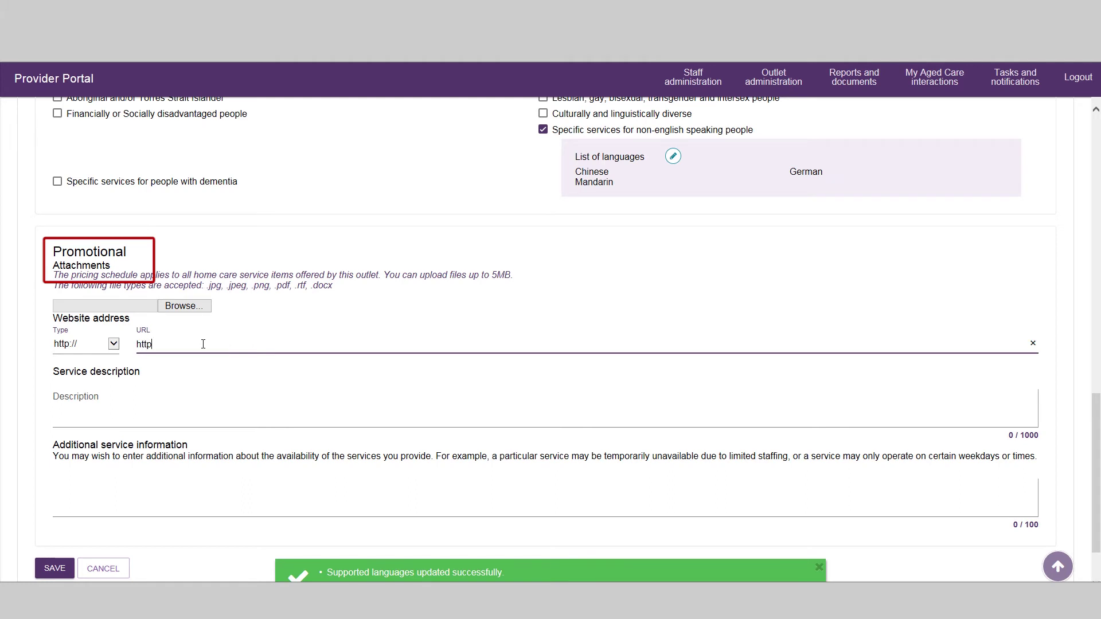
{"action": "type", "text": "://www.collectiveage"}
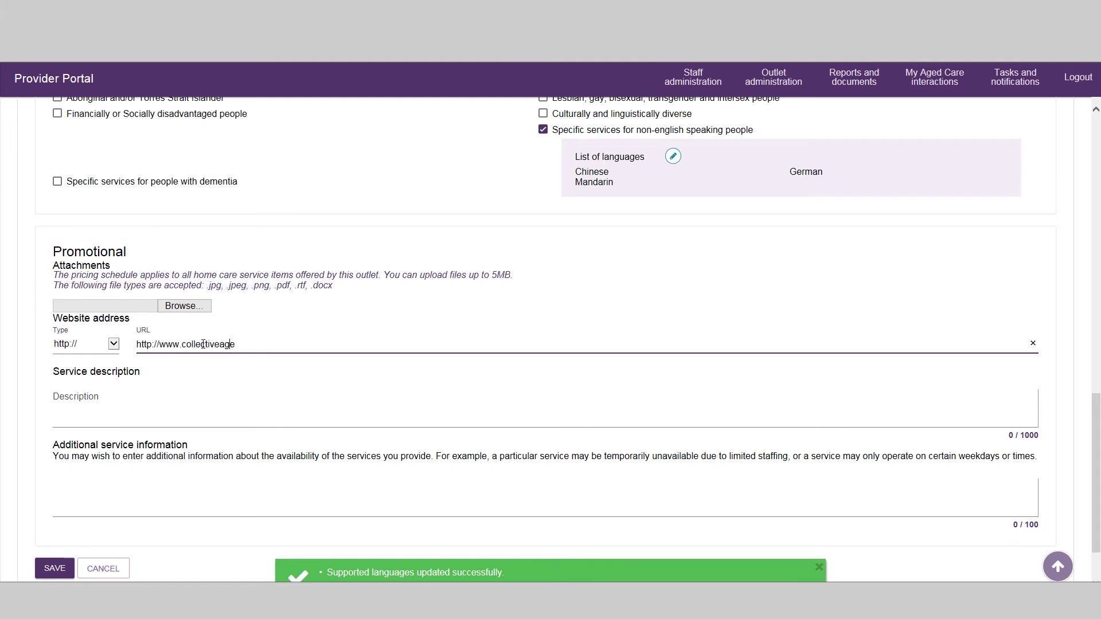
{"action": "type", "text": "dcare.com"}
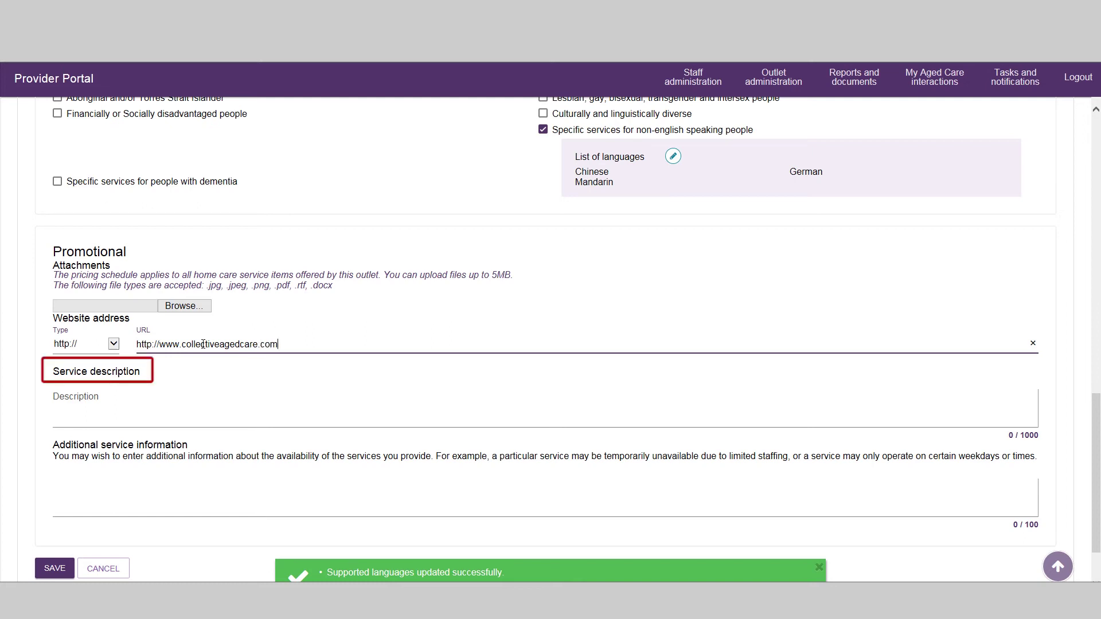
{"action": "left_click", "coordinate": [177, 395]}
{"action": "type", "text": "We have a 30 year history of providing services to assist people to retain independence and safety in their home. We are open 8.30am - 4.30pm Monday to Friday (excluding public holidays)"}
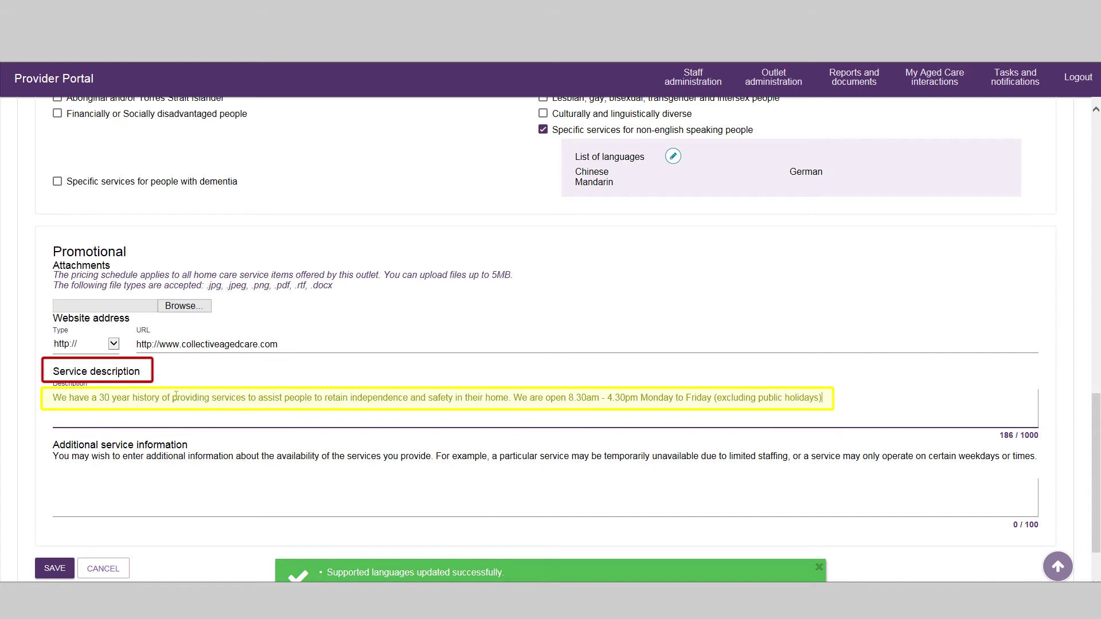
{"action": "left_click", "coordinate": [203, 480]}
{"action": "type", "text": "Nutritionist services are not available on Thursdays."}
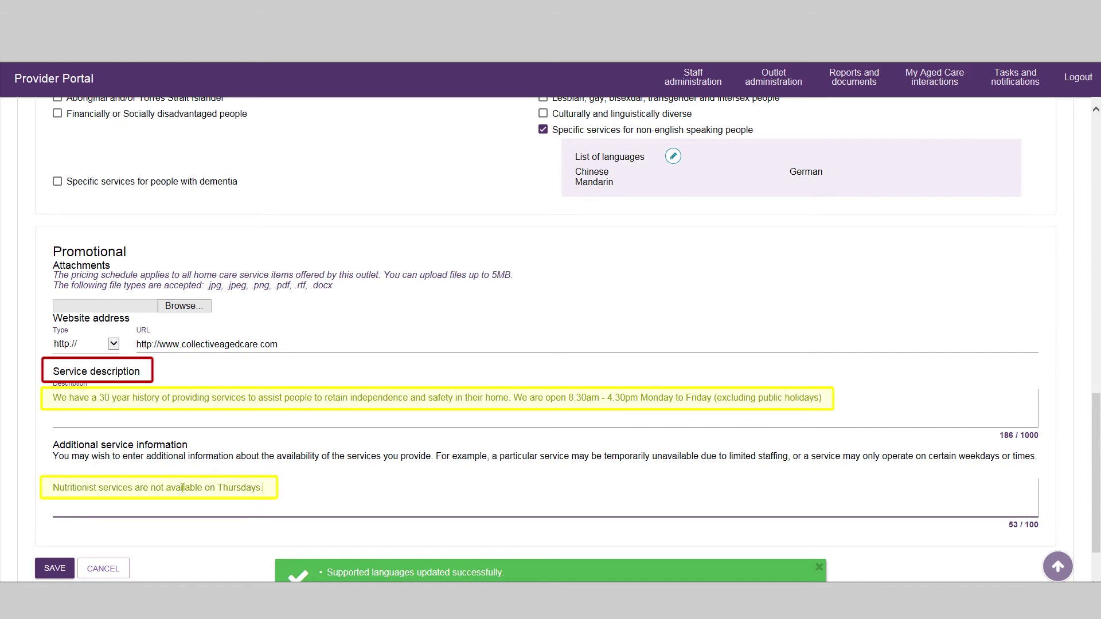
Save the item and limit its subtypes to Speech Pathology and Dietitian or Nutritionist
{"action": "left_click", "coordinate": [53, 568]}
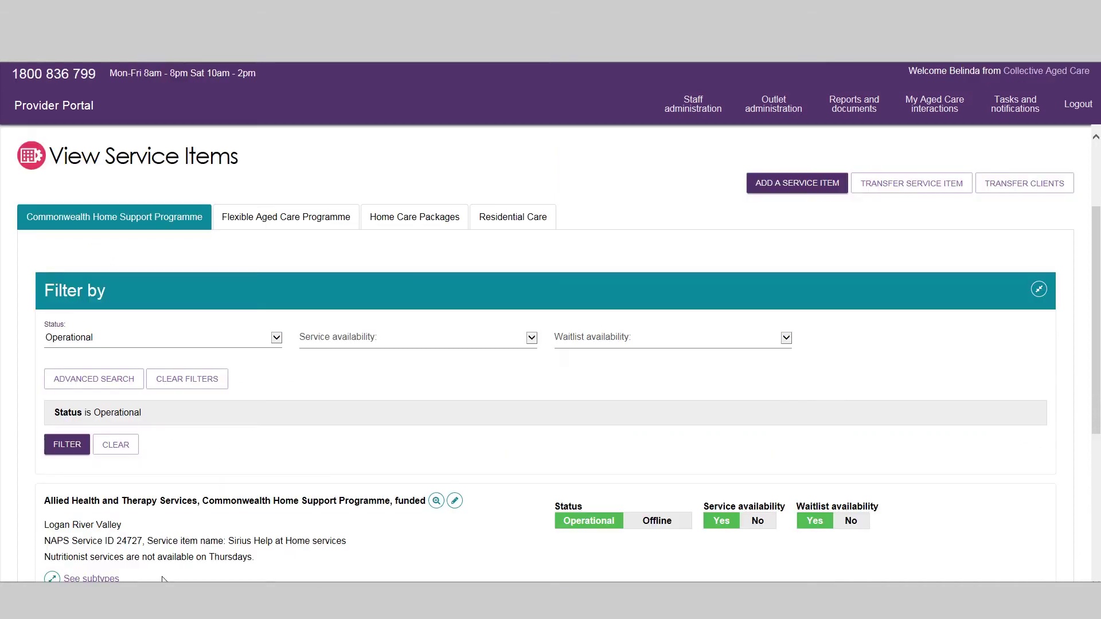
{"action": "left_click", "coordinate": [108, 579]}
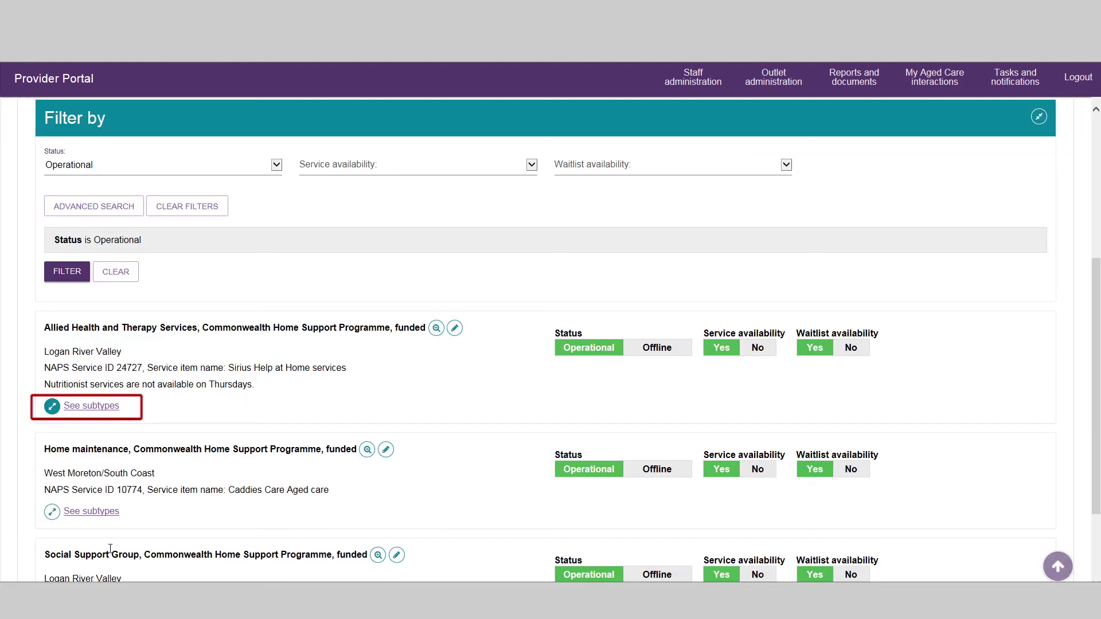
{"action": "left_click", "coordinate": [107, 431]}
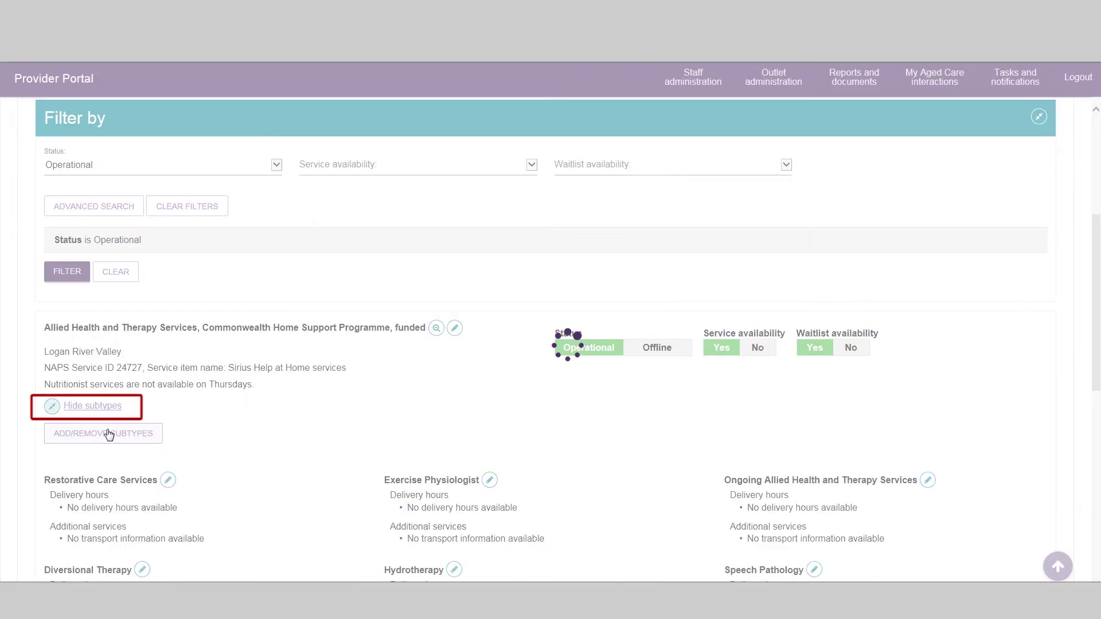
{"action": "left_click", "coordinate": [397, 290]}
{"action": "left_click", "coordinate": [313, 334]}
{"action": "left_click", "coordinate": [552, 334]}
{"action": "left_click", "coordinate": [741, 462]}
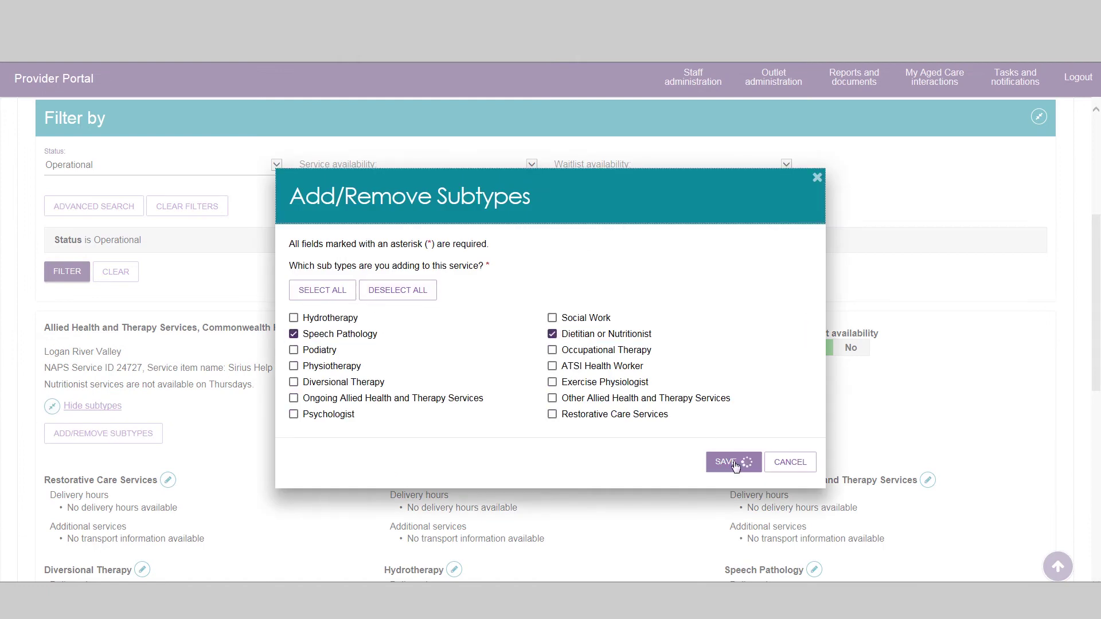
Give the Speech Pathology subtype standard hours with no transport provided
{"action": "scroll", "coordinate": [736, 467], "scroll_direction": "down", "scroll_amount": 4}
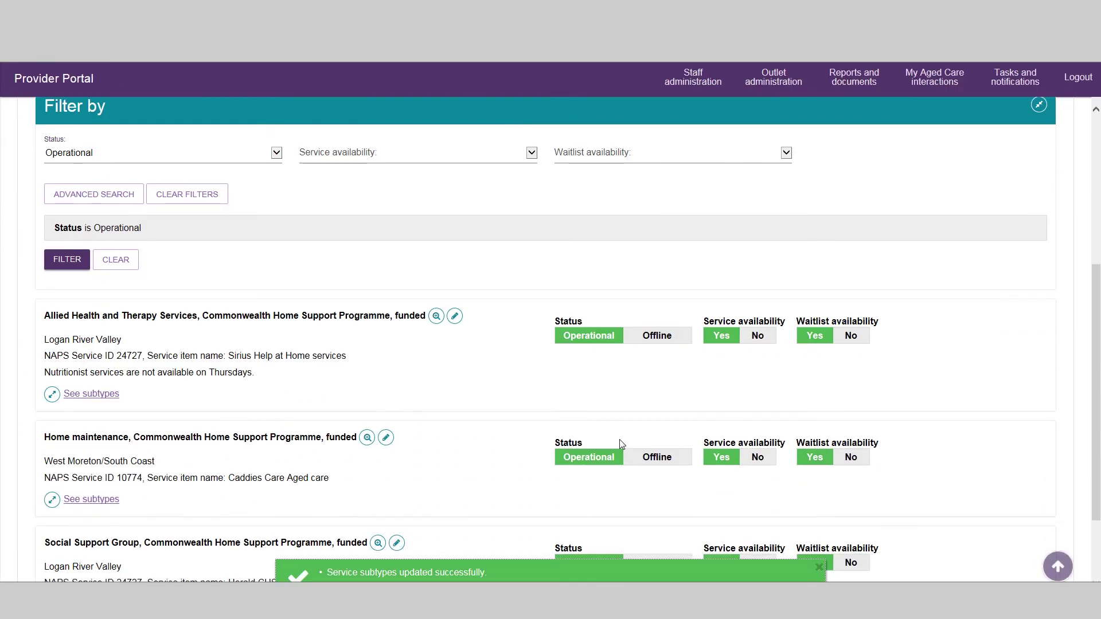
{"action": "left_click", "coordinate": [74, 396]}
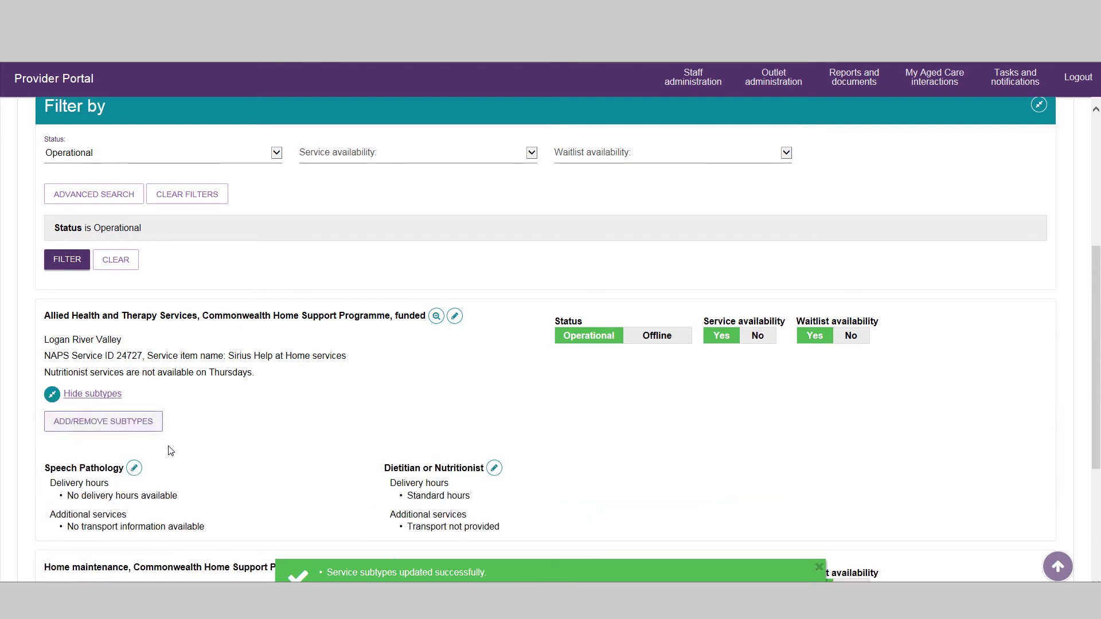
{"action": "left_click", "coordinate": [134, 469]}
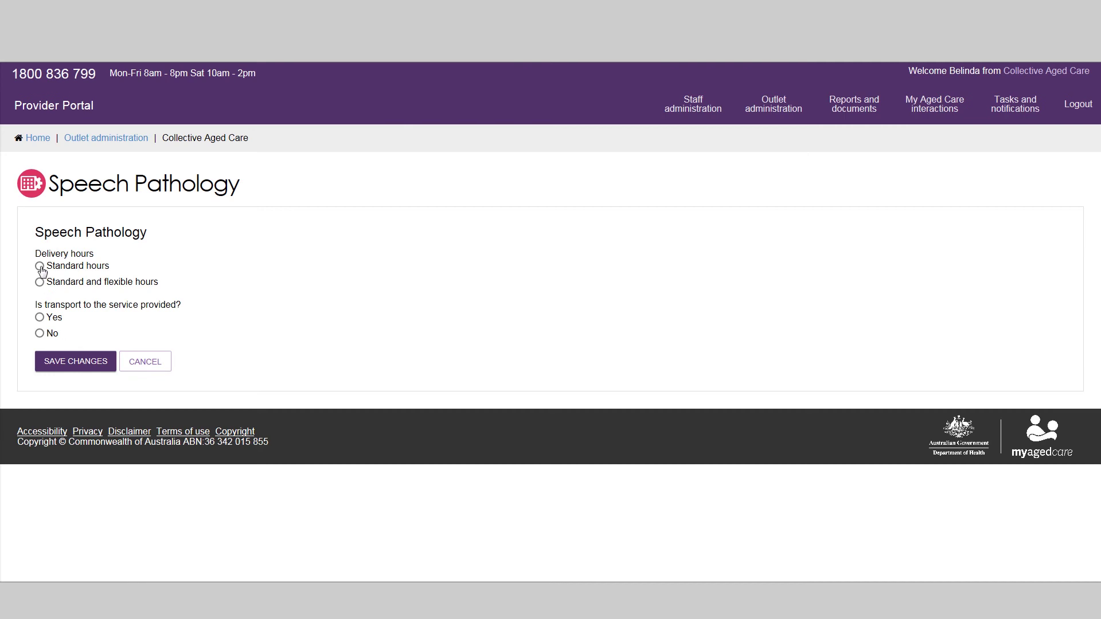
{"action": "left_click", "coordinate": [40, 267]}
{"action": "left_click", "coordinate": [43, 337]}
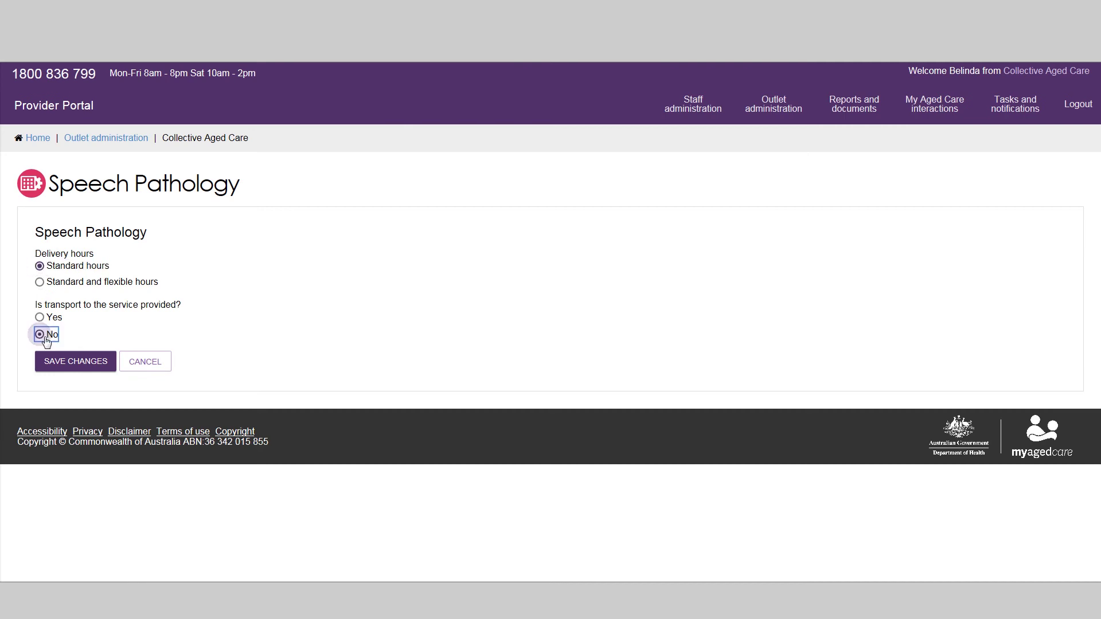
{"action": "left_click", "coordinate": [61, 363]}
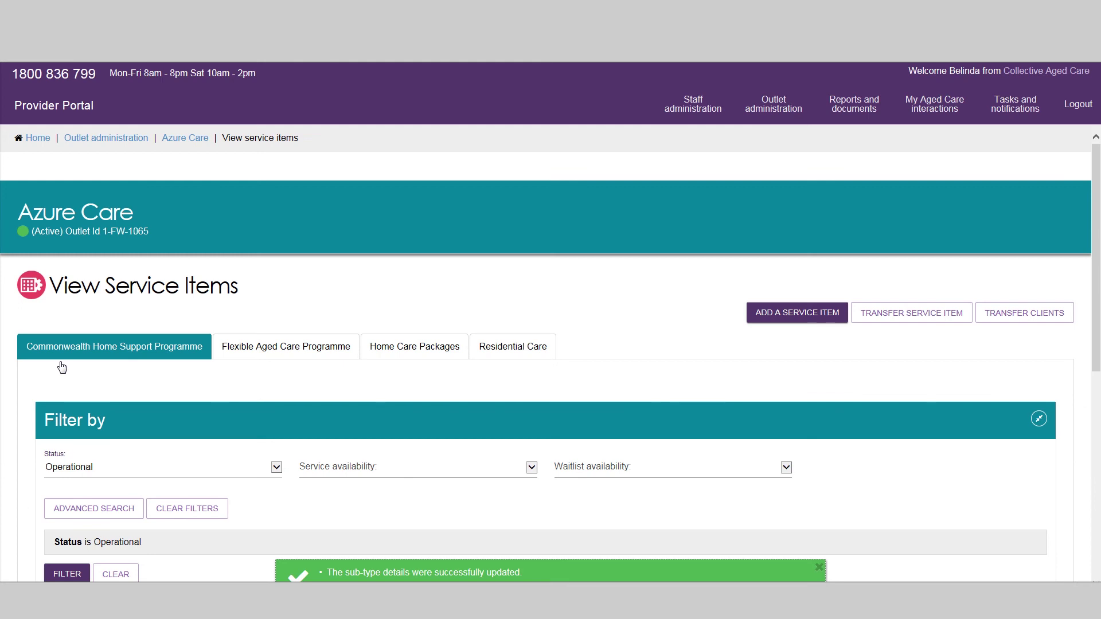
Open the view-details page of the Allied Health and Therapy Services item
{"action": "scroll", "coordinate": [472, 528], "scroll_direction": "down", "scroll_amount": 2}
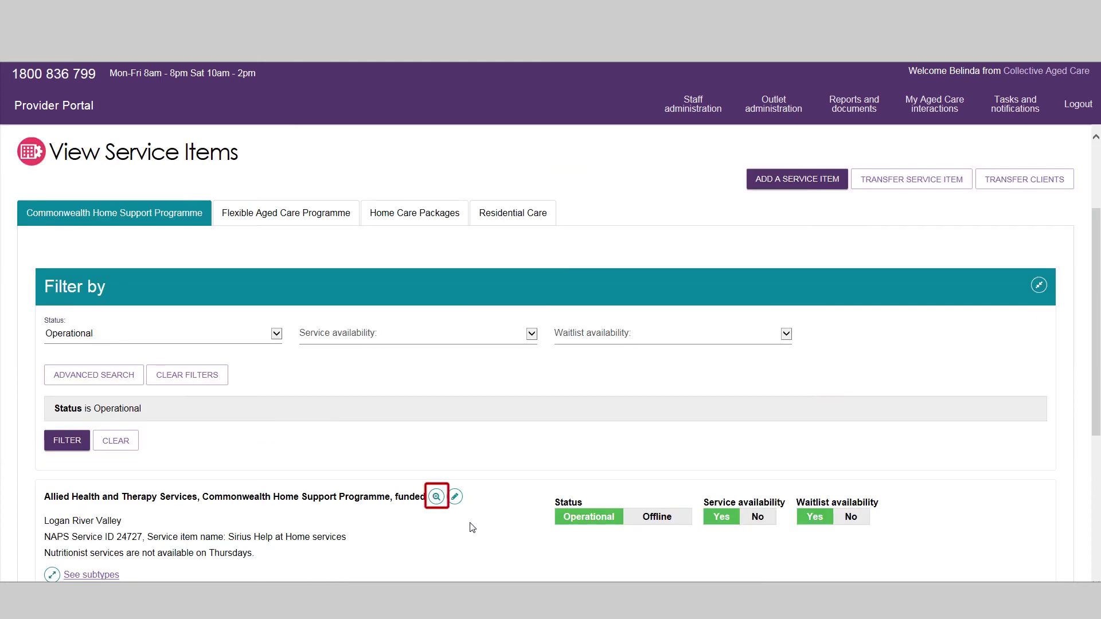
{"action": "left_click", "coordinate": [437, 498]}
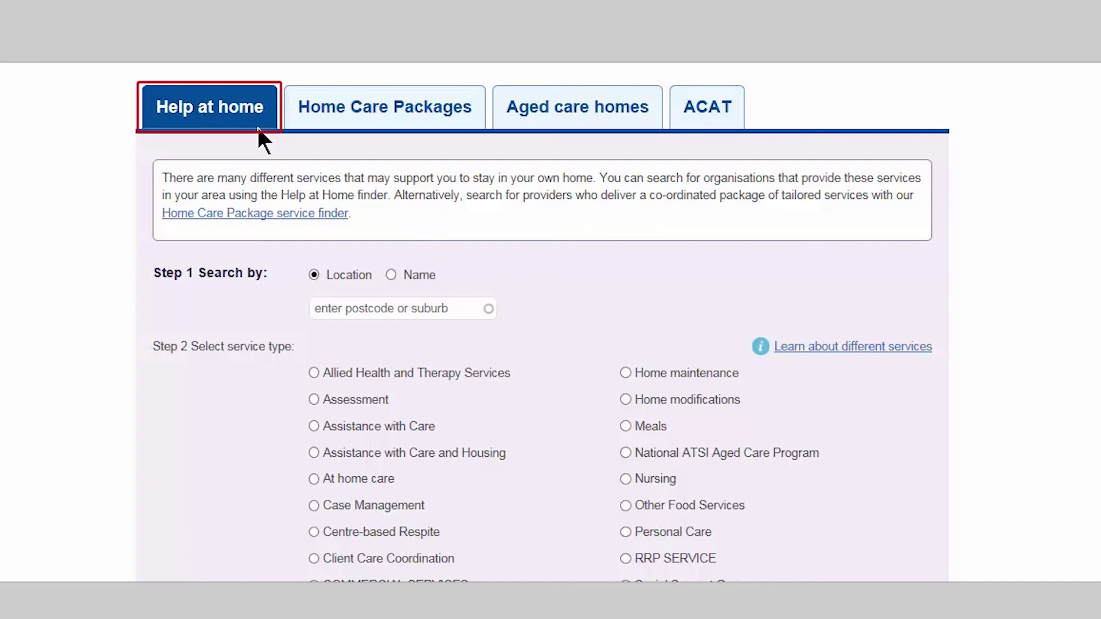
Search providers by name 'Azure*' within Allied Health and Therapy Services
{"action": "left_click", "coordinate": [391, 275]}
{"action": "left_click", "coordinate": [385, 304]}
{"action": "type", "text": "Az"}
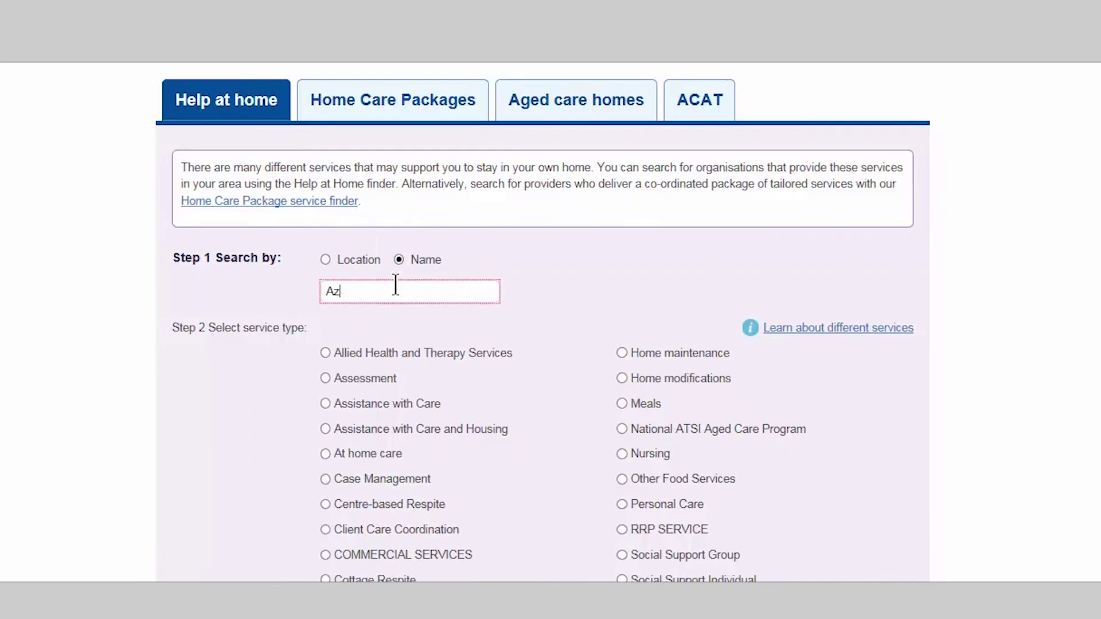
{"action": "type", "text": "ure*"}
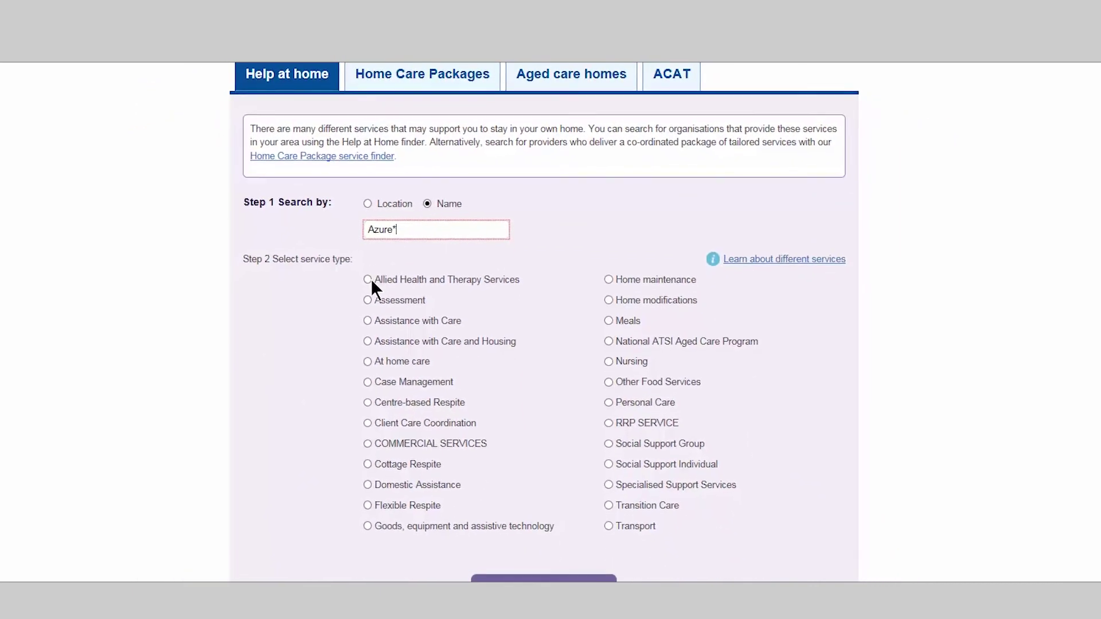
{"action": "left_click", "coordinate": [368, 279]}
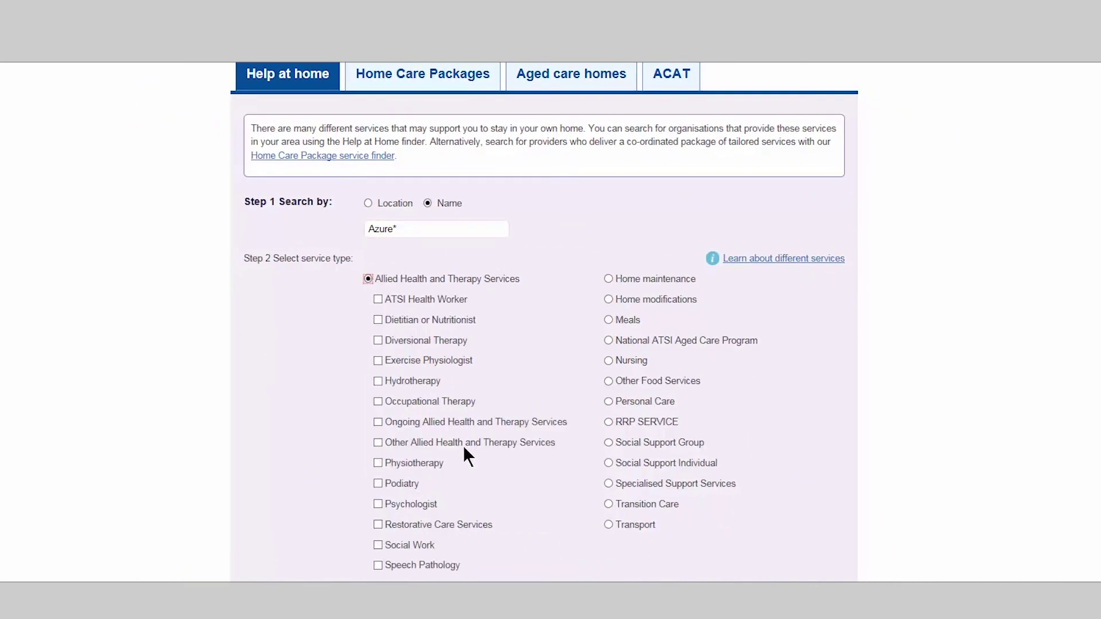
{"action": "scroll", "coordinate": [463, 445], "scroll_direction": "down", "scroll_amount": 5}
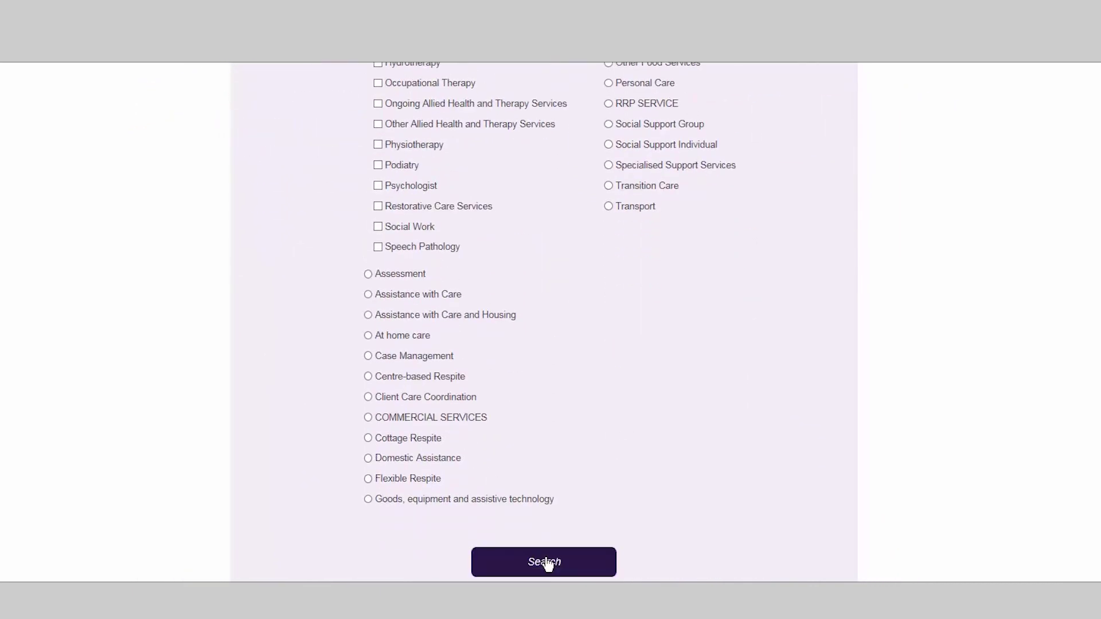
{"action": "left_click", "coordinate": [544, 562]}
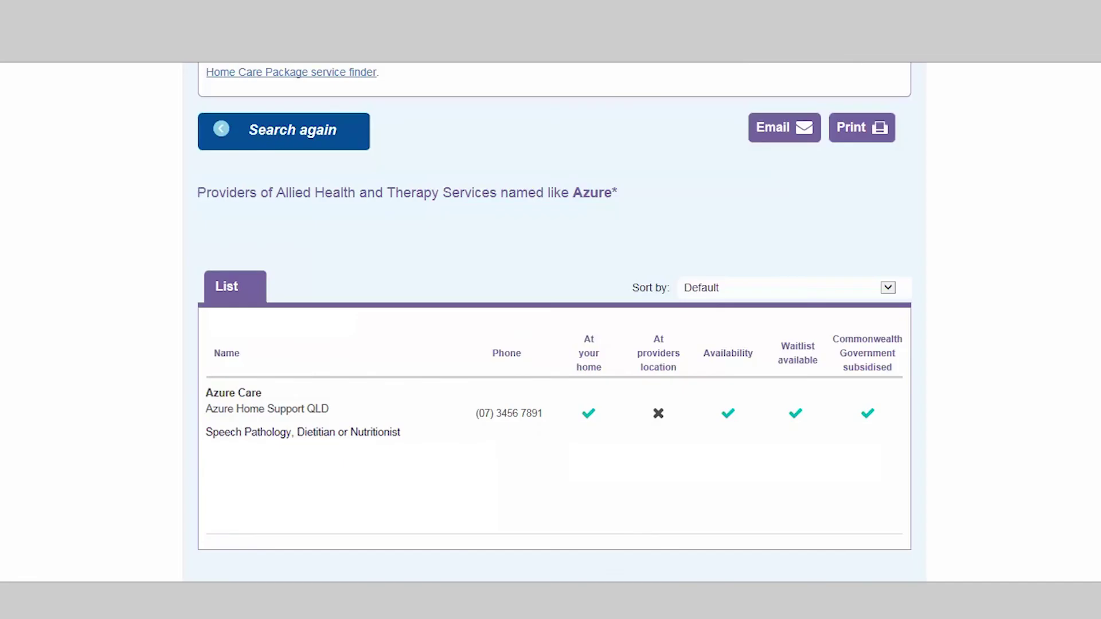